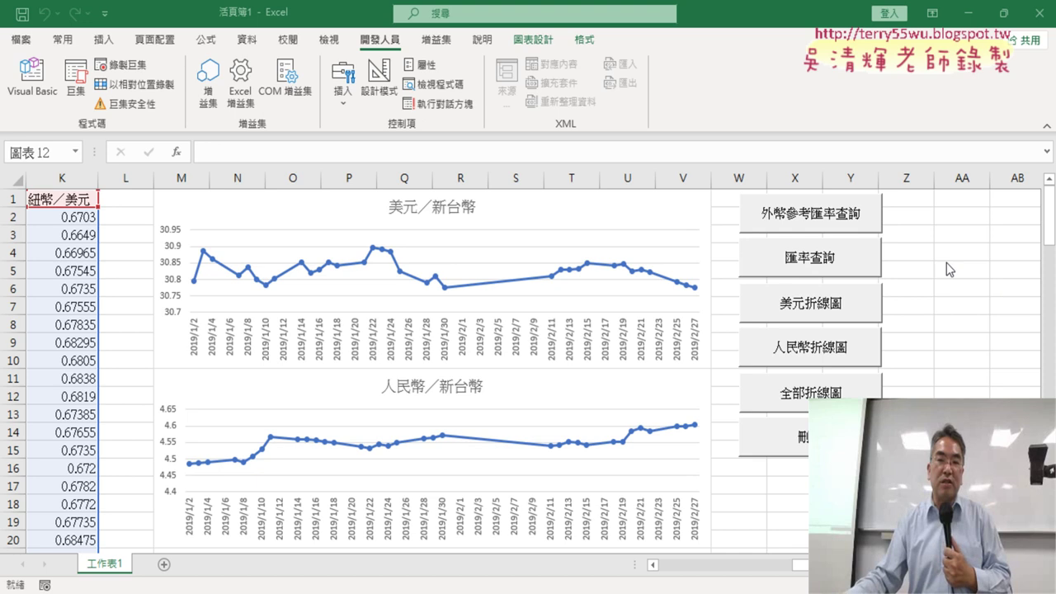
Step: Submit the 匯率查詢 form with default dates to load 2023/10/2–2023/11/27 rates, then close it
left_click(812, 272)
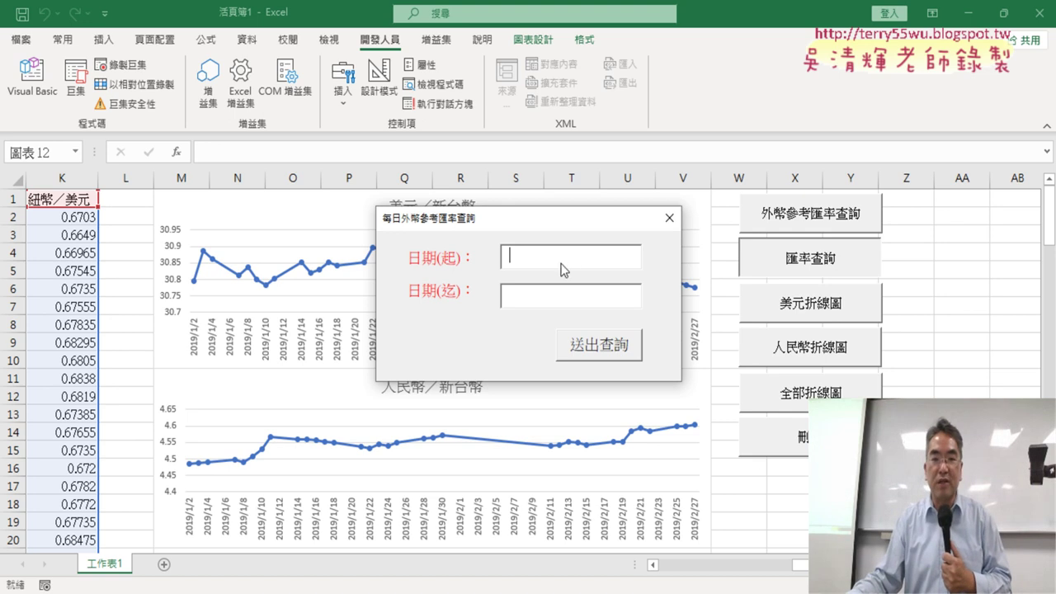
left_click(559, 301)
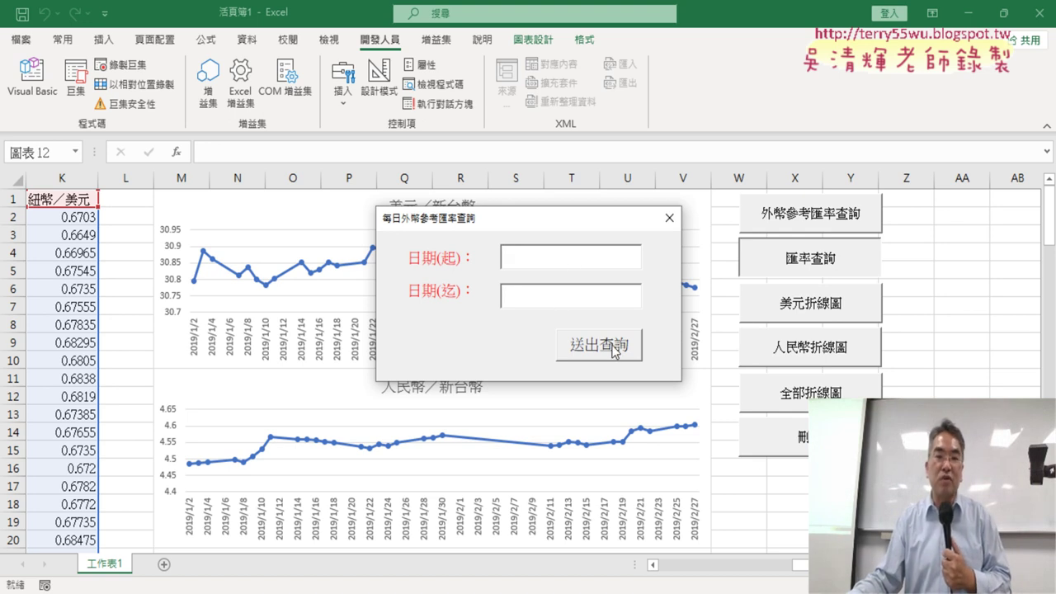
left_click(615, 352)
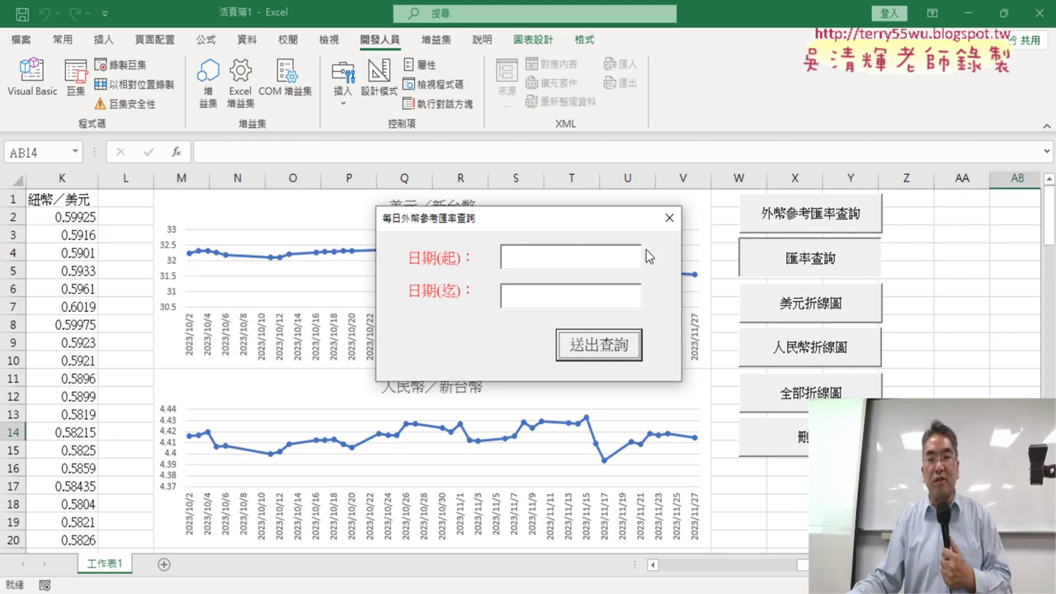
left_click(668, 217)
mouse_move(622, 279)
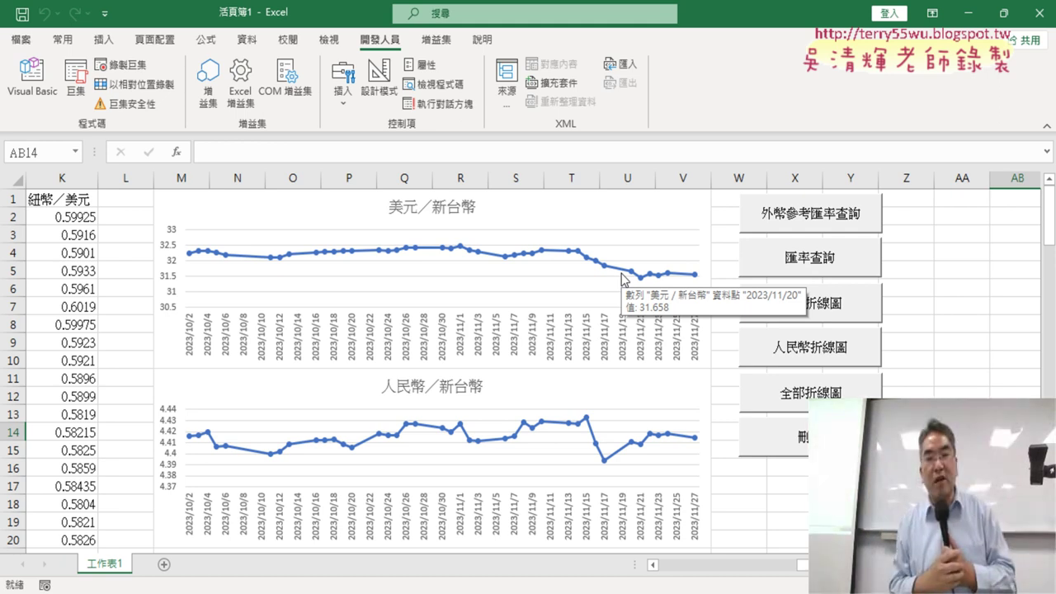
Step: Delete the old charts and redraw the USD/TWD and CNY/TWD line charts
left_click(822, 312)
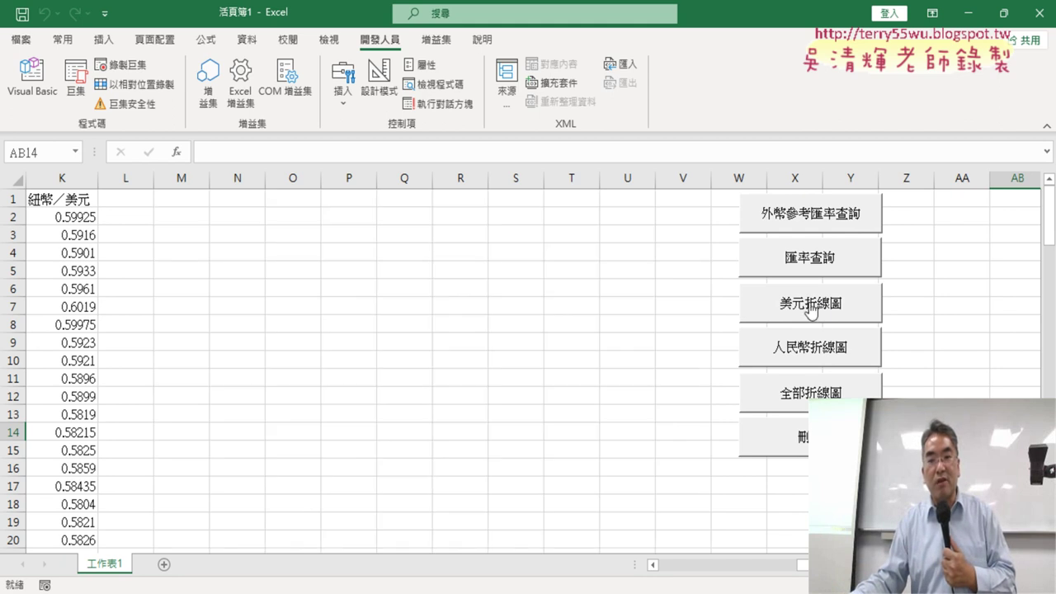
left_click(811, 311)
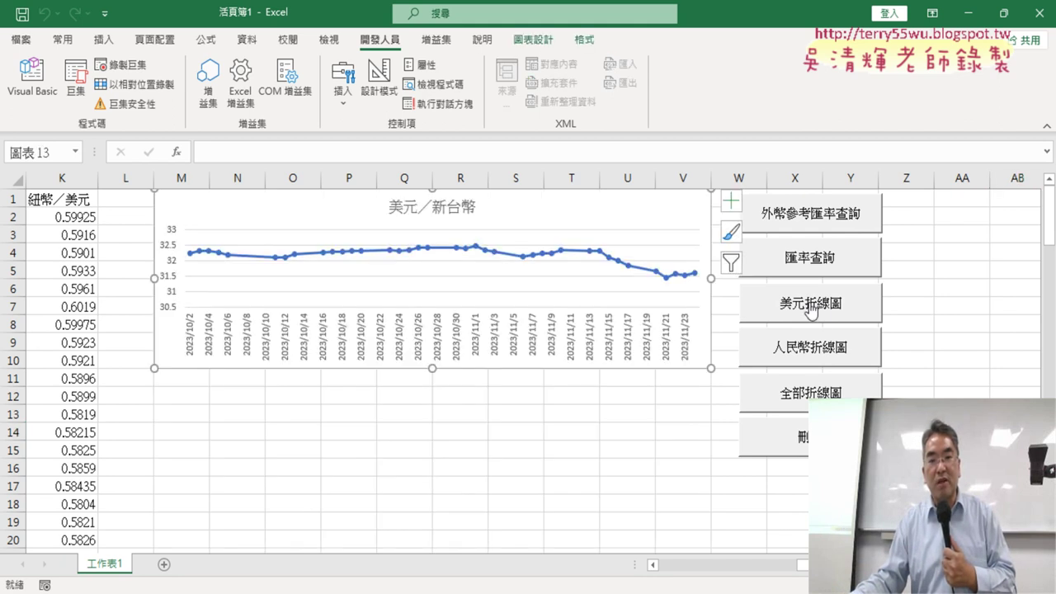
left_click(809, 351)
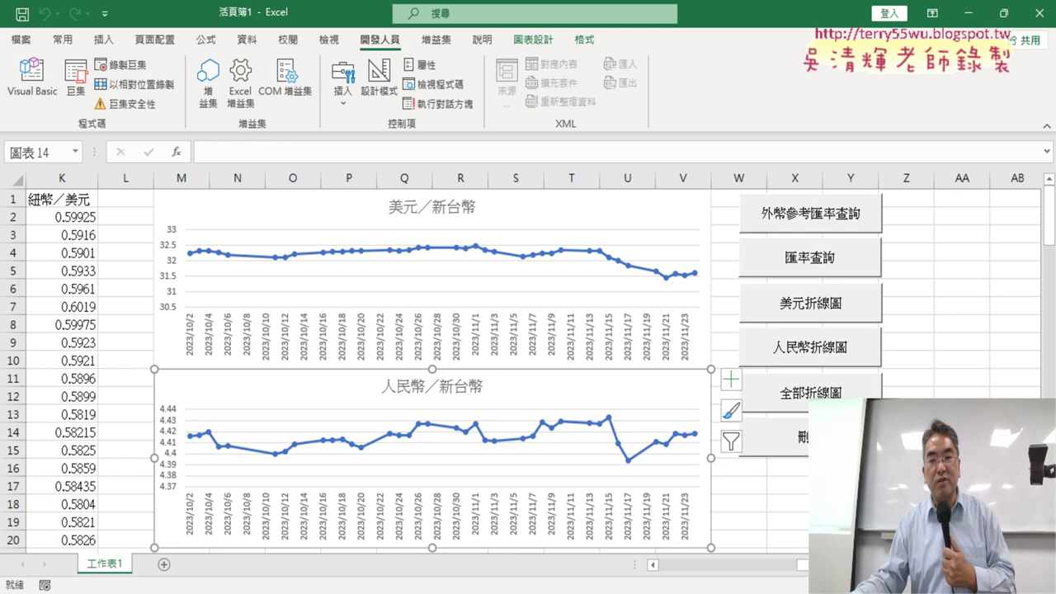
left_click(810, 393)
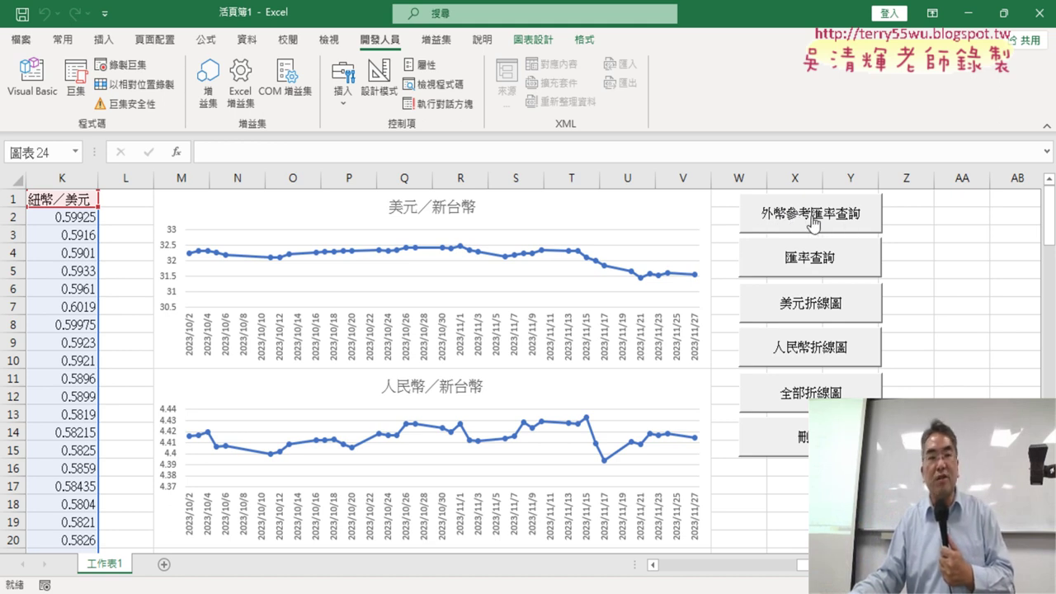
Step: Query 外幣參考匯率 for the range 2021/1/1 to 2021/2/28
left_click(813, 221)
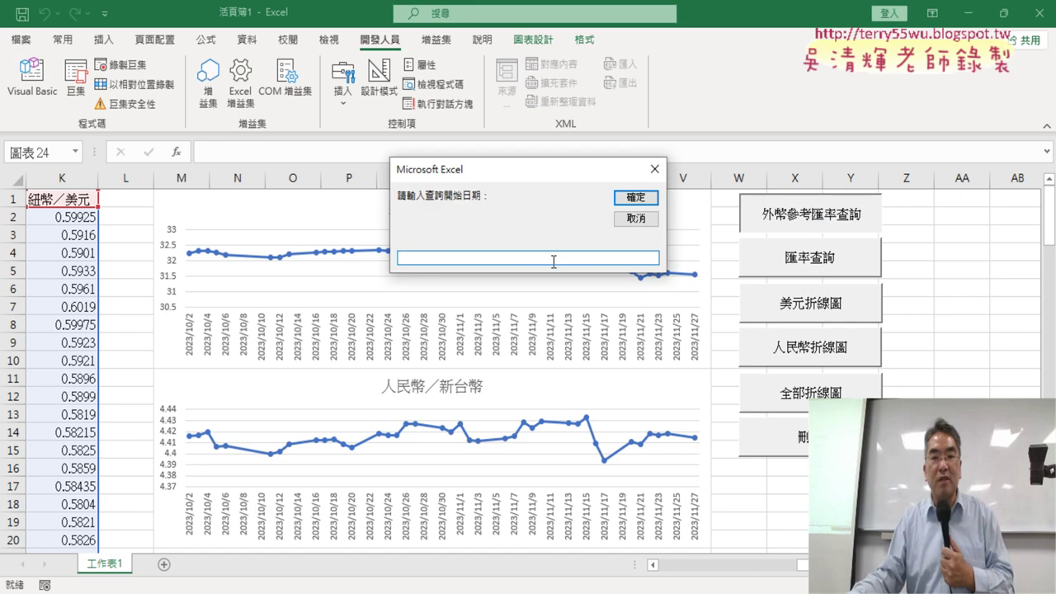
type("2021")
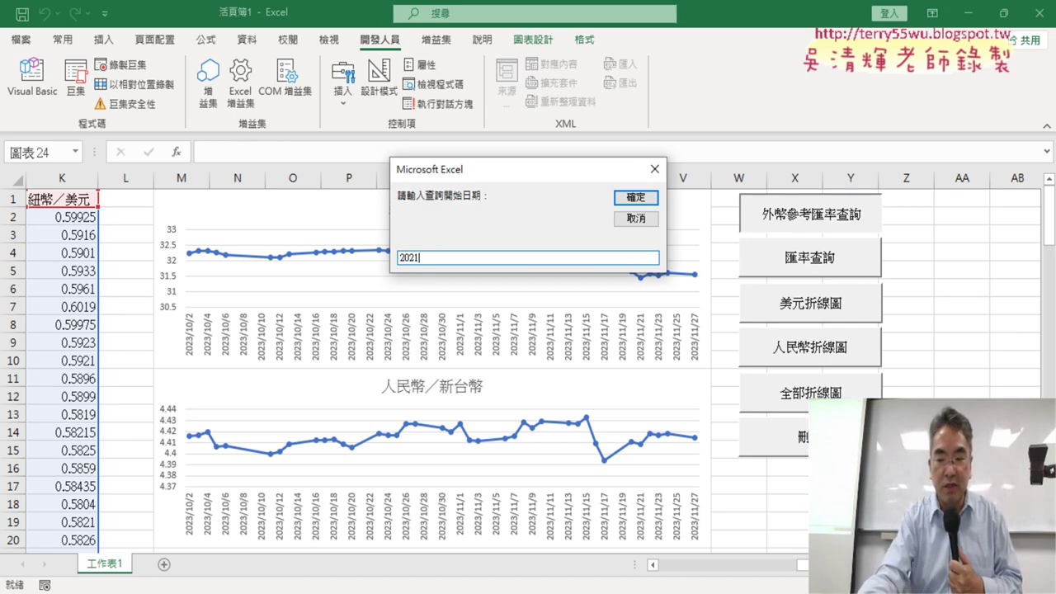
type("/1/1")
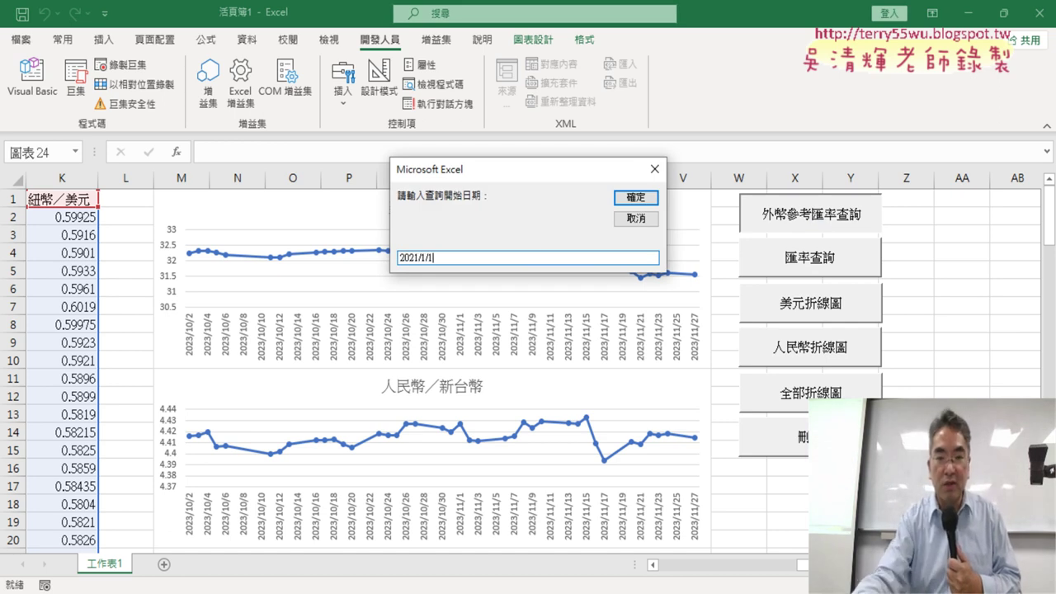
key("Return")
type("20")
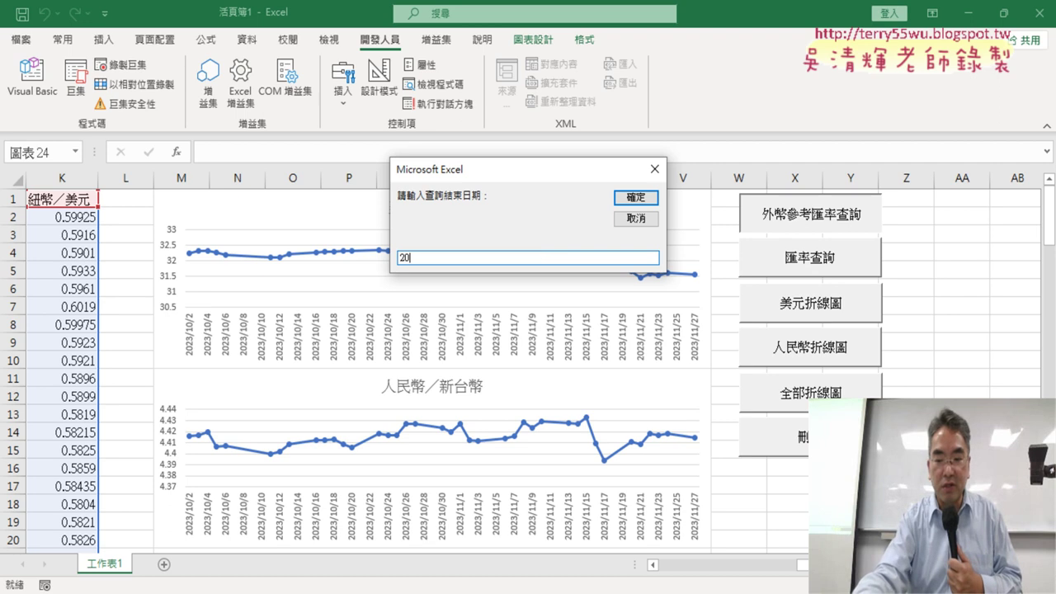
type("21/")
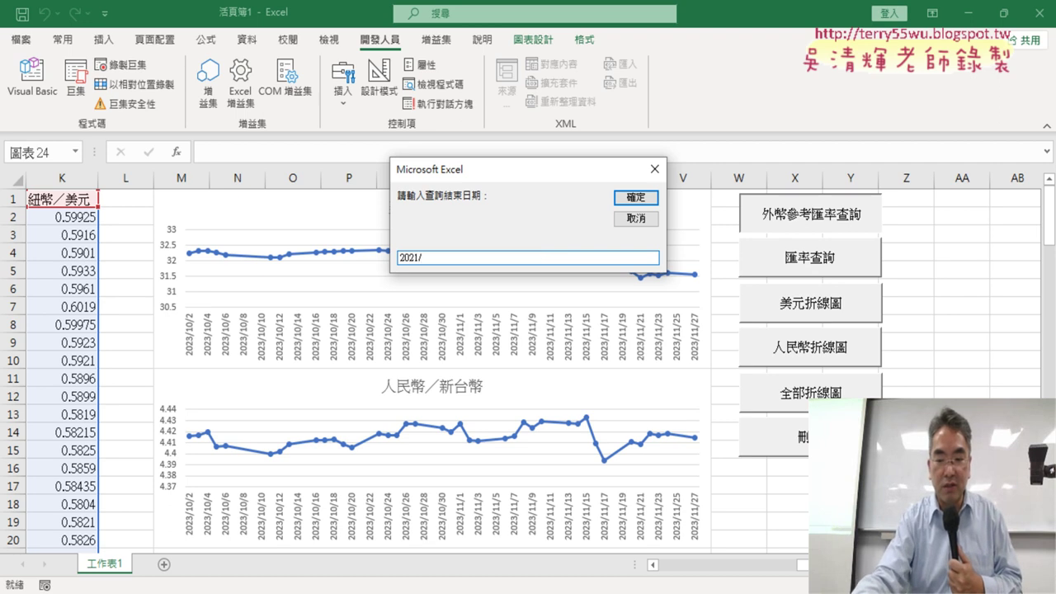
type("2/28")
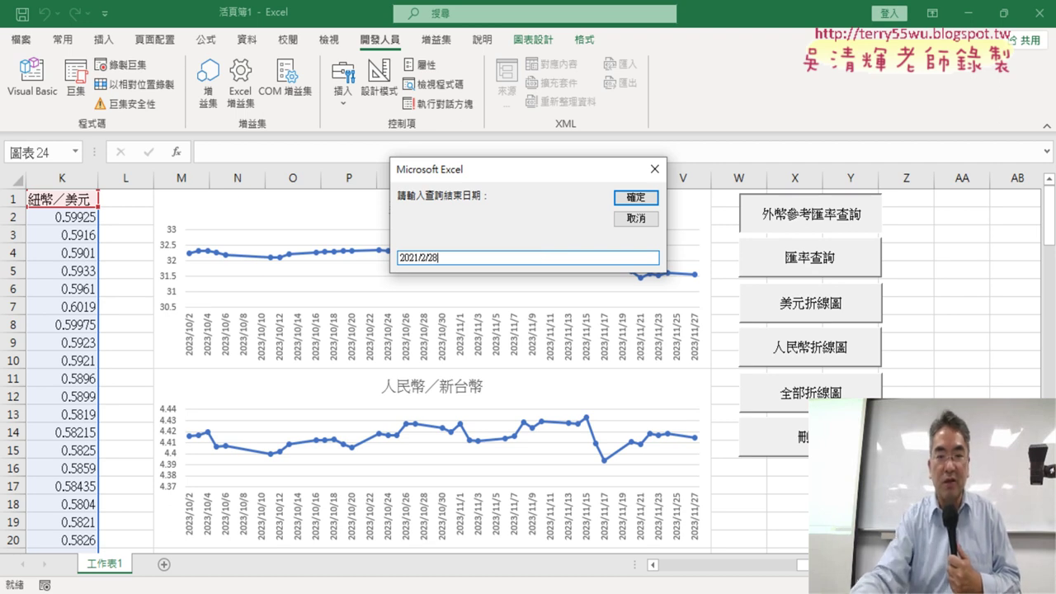
key("Return")
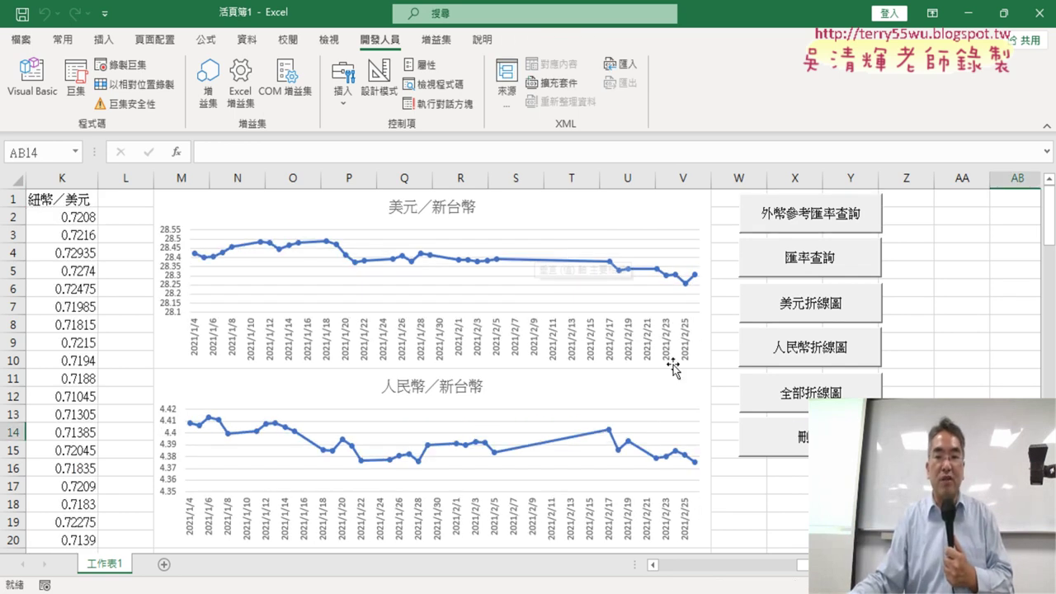
Step: Replace the charts with a single USD/TWD line chart and read its early-2021 data points
left_click(771, 436)
left_click(826, 317)
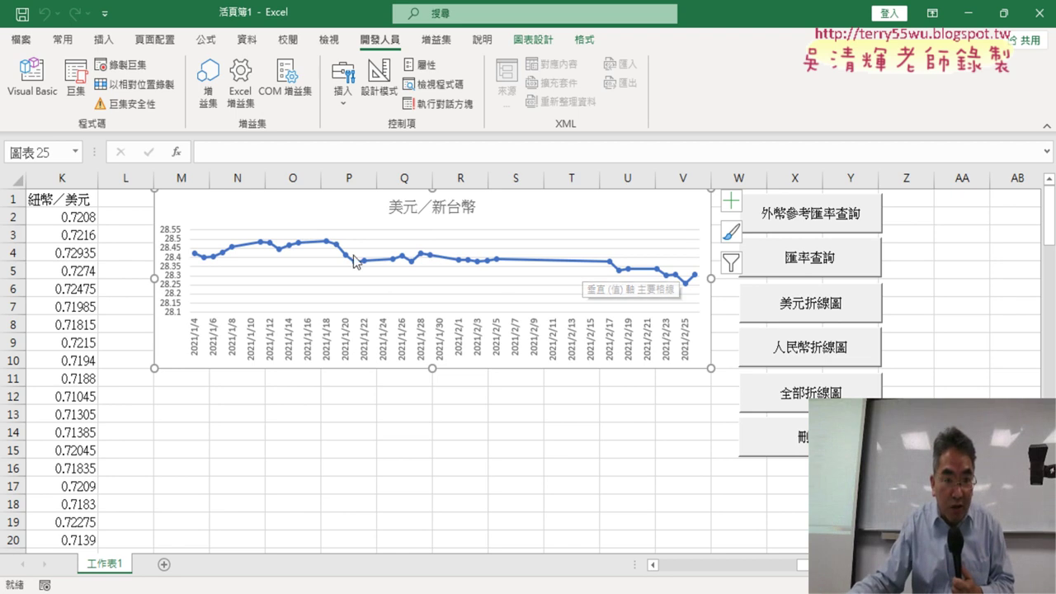
mouse_move(325, 248)
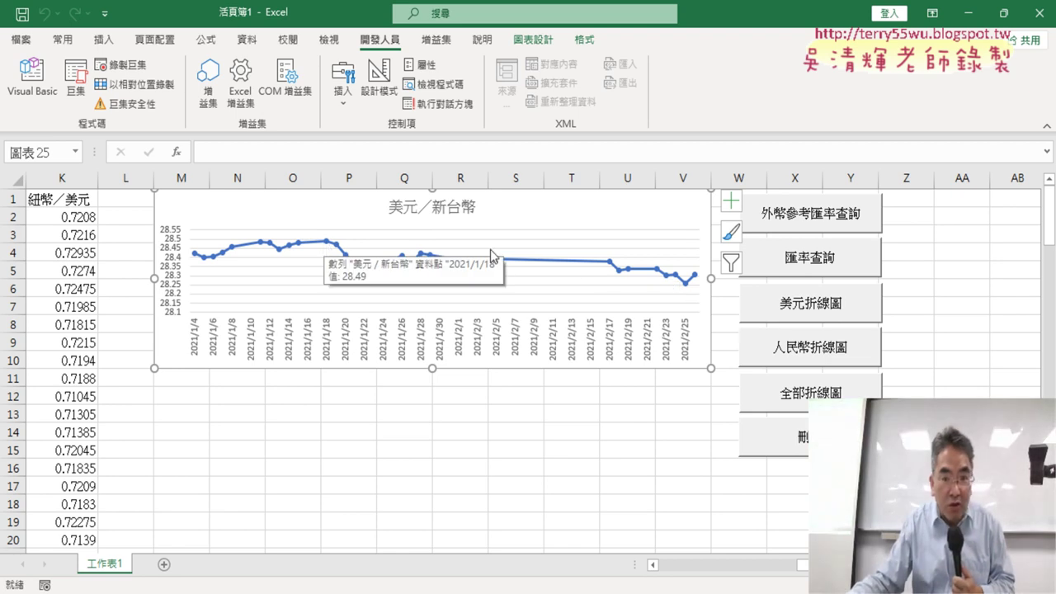
mouse_move(684, 285)
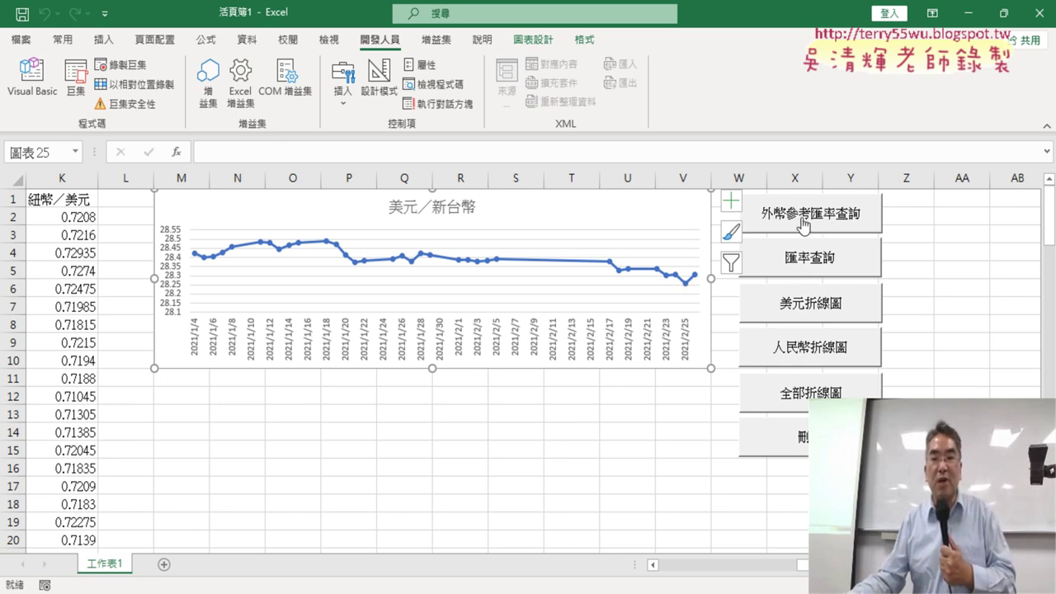
Step: Re-run 匯率查詢 with blank dates for Oct–Nov 2023, then redraw only the USD/TWD chart
left_click(797, 262)
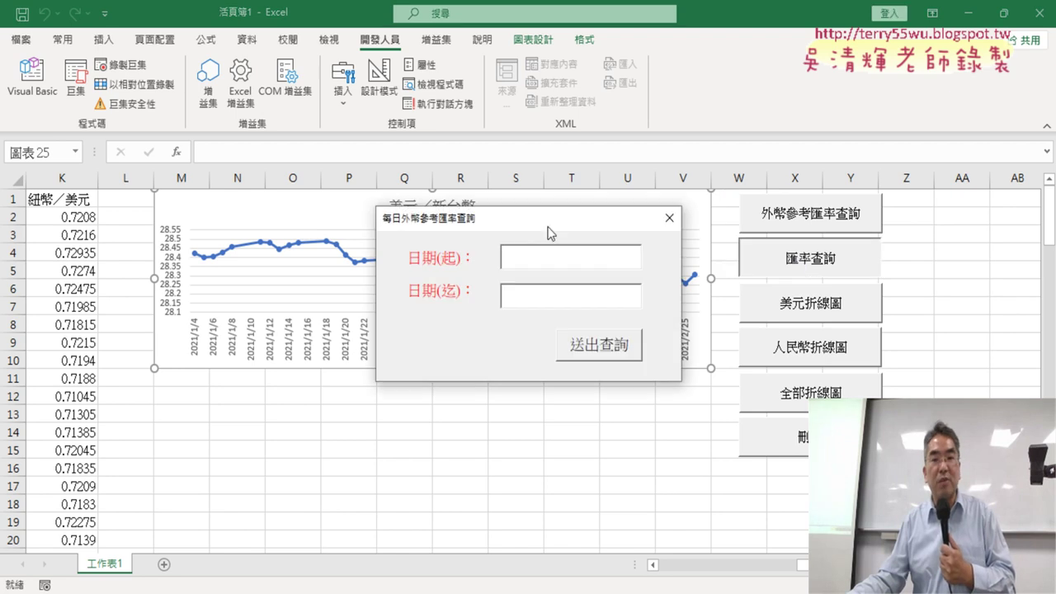
left_click(634, 345)
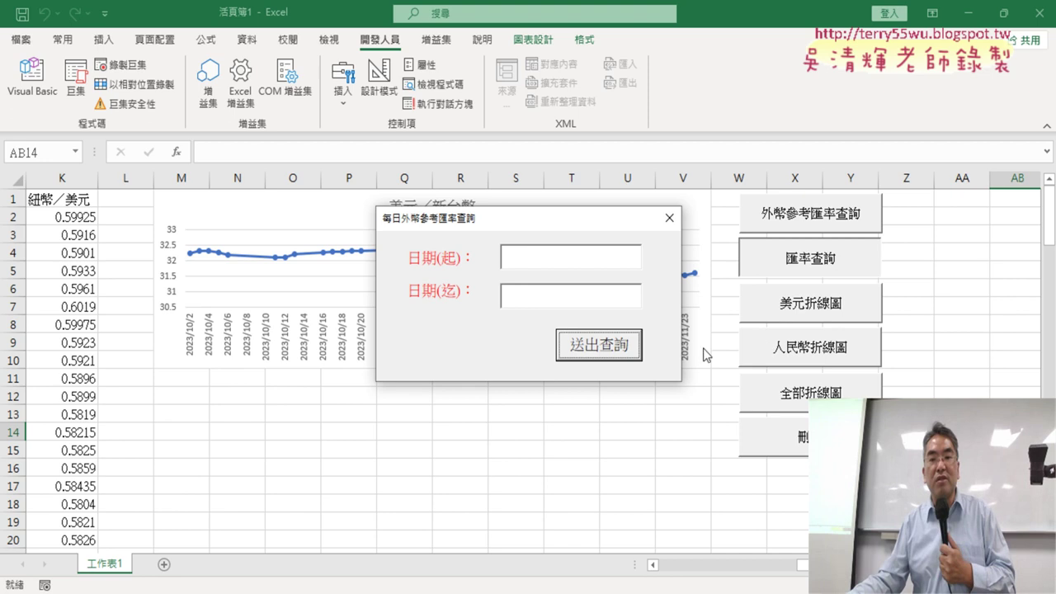
left_click(669, 217)
left_click(804, 435)
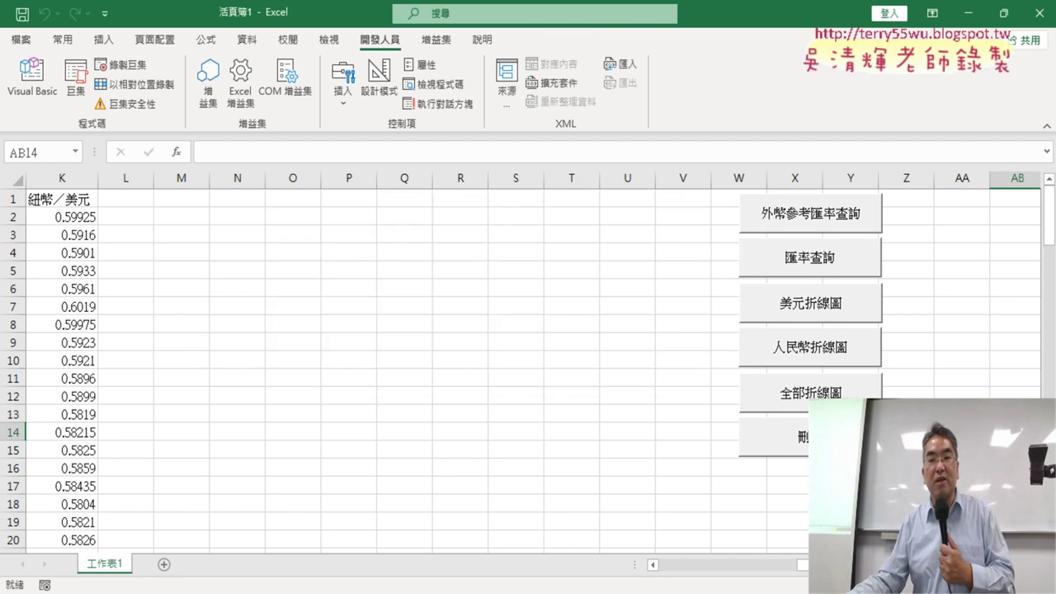
left_click(825, 312)
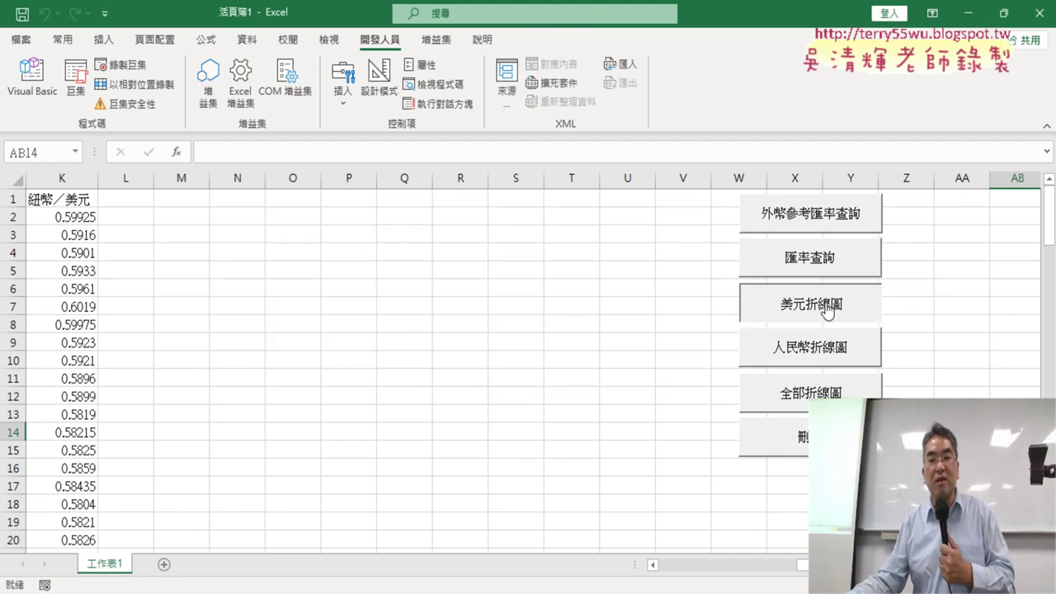
Step: Open the 美元折線圖 button's assigned macro in the VBA editor and widen the code window
right_click(803, 310)
left_click(805, 457)
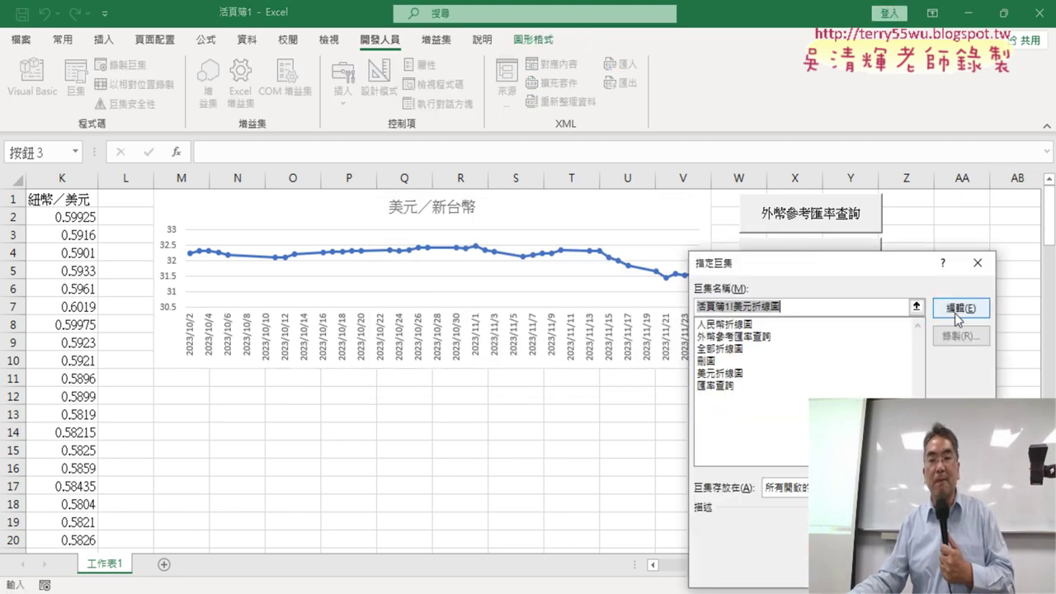
left_click(958, 309)
left_click_drag(664, 237, 1054, 236)
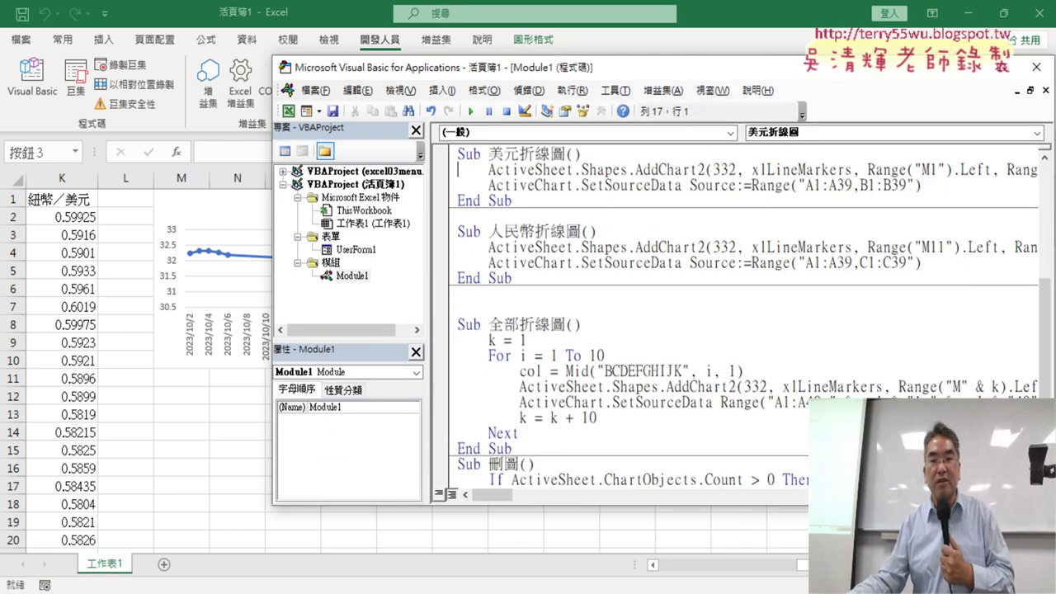
Step: Review the 美元折線圖, 人民幣折線圖 and 全部折線圖 procedures in Module1
left_click_drag(569, 202, 459, 154)
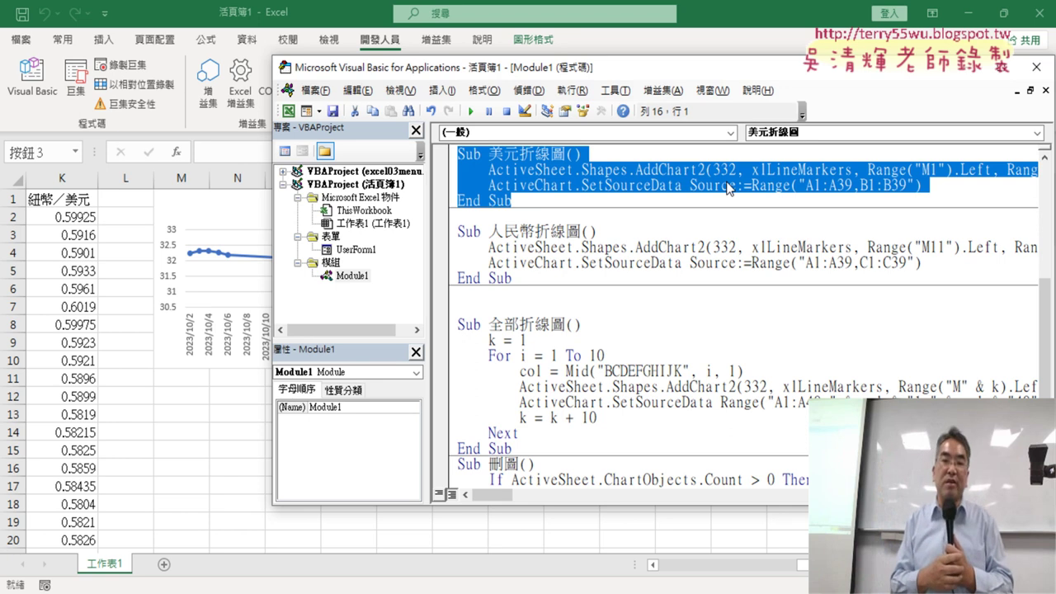
left_click(512, 169)
left_click(525, 248)
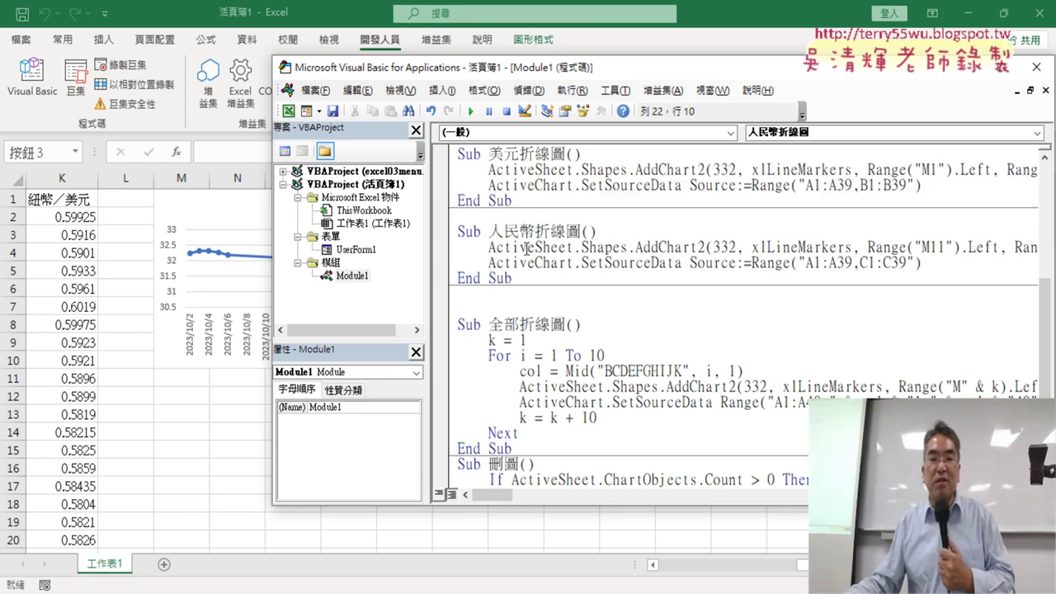
scroll(525, 248, "down", 2)
left_click(462, 262)
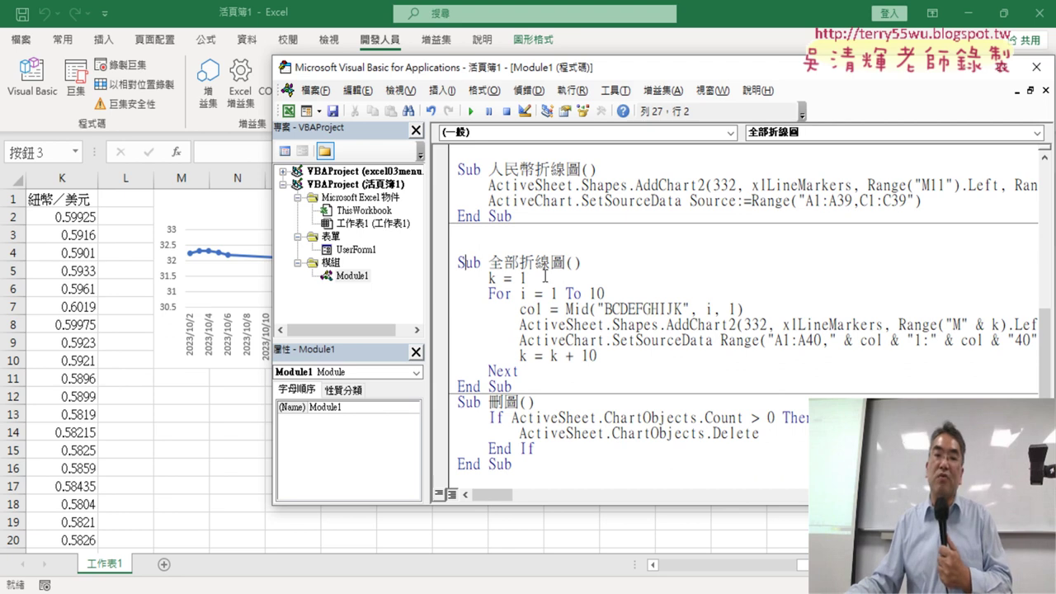
left_click_drag(526, 464, 446, 352)
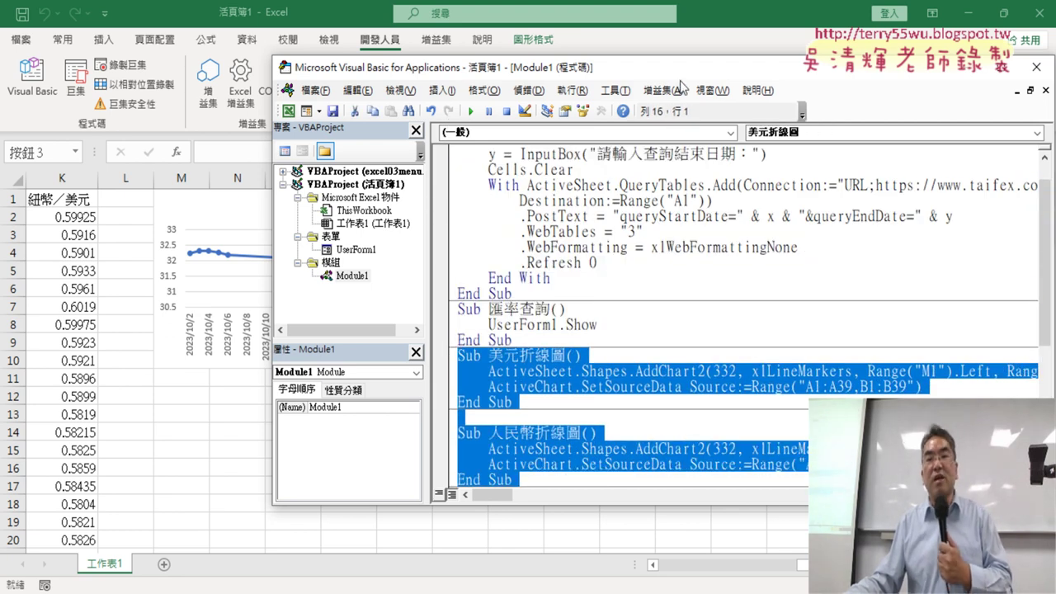
left_click_drag(678, 73, 469, 60)
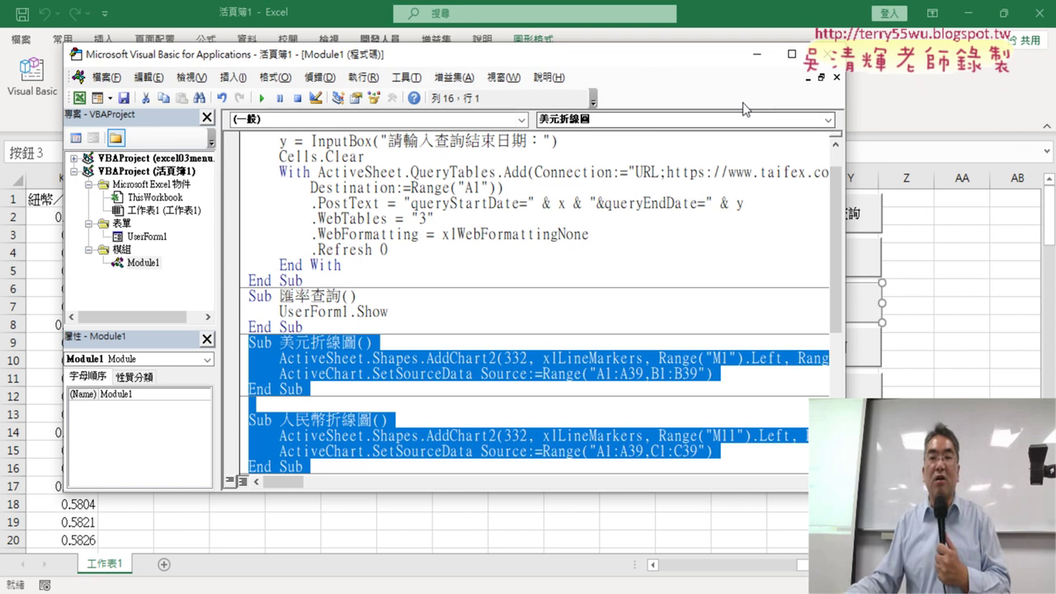
Step: Switch back to the Excel sheet showing the 2023 USD/TWD chart
left_click(967, 299)
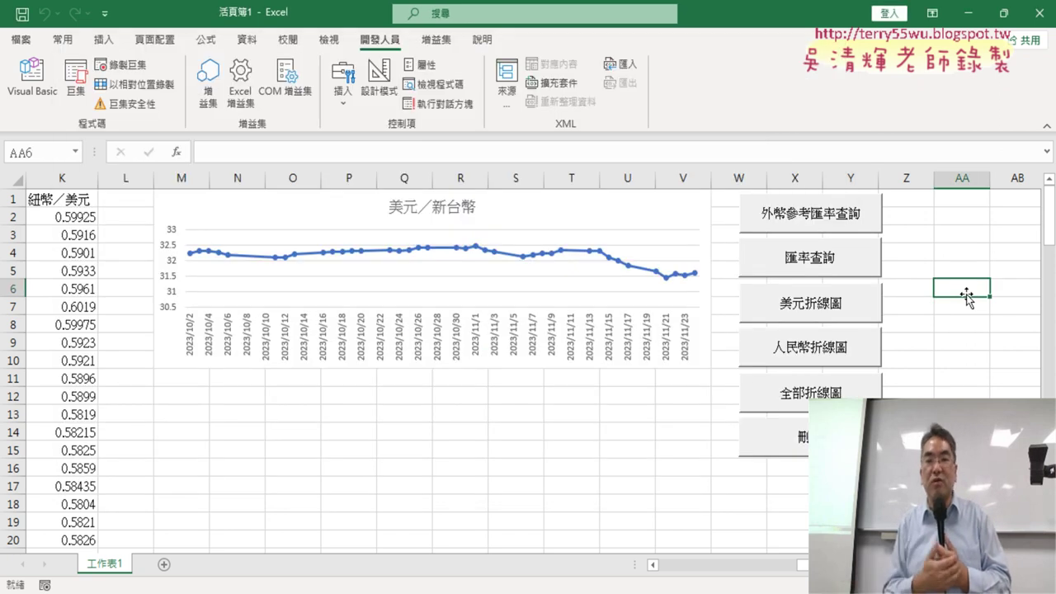